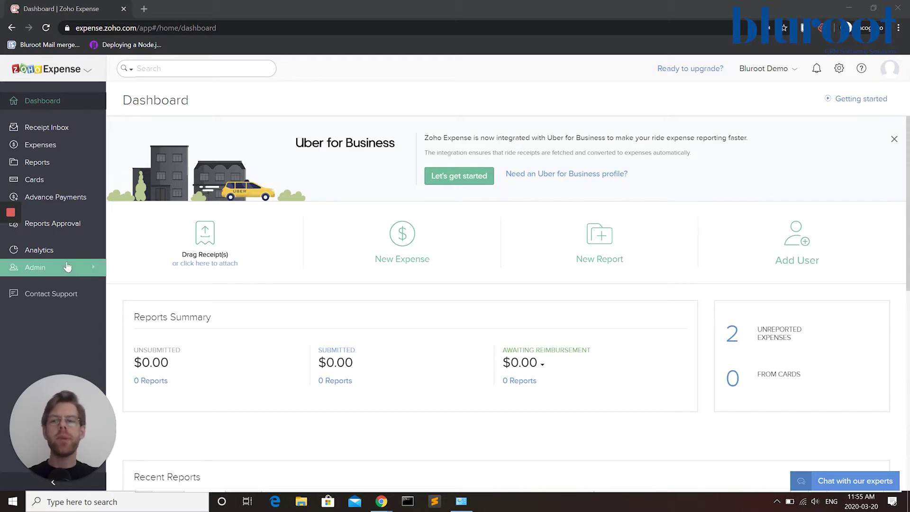
Step: Show the Cards list with the Bank of America TEST Credit card
{"action": "left_click", "coordinate": [38, 184]}
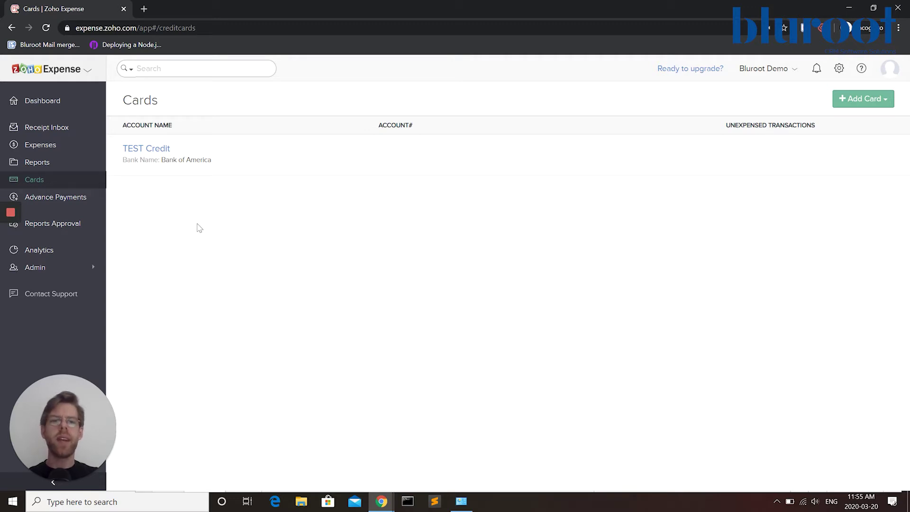
Step: Open the TEST Credit card's transactions page, which has no unexpensed transactions
{"action": "left_click", "coordinate": [152, 150]}
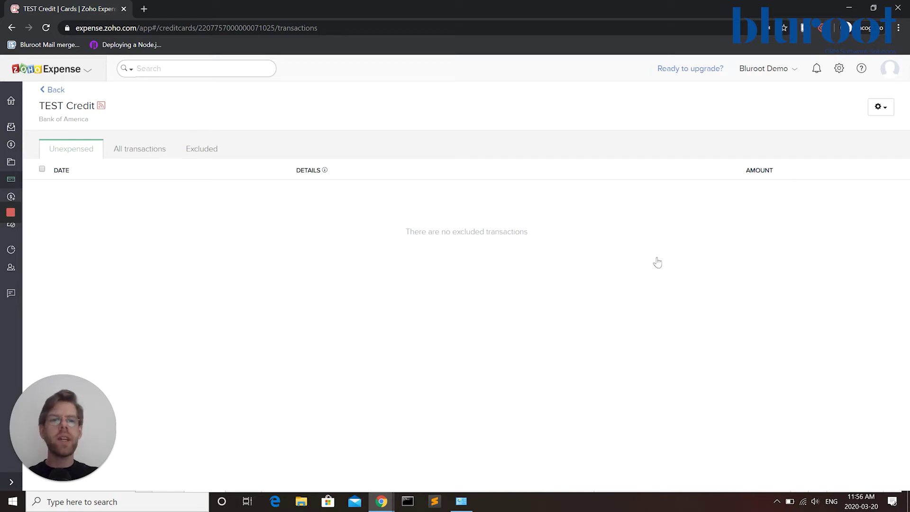
Step: Request deletion of the TEST Credit card and highlight the permanent-removal warning
{"action": "left_click", "coordinate": [888, 115]}
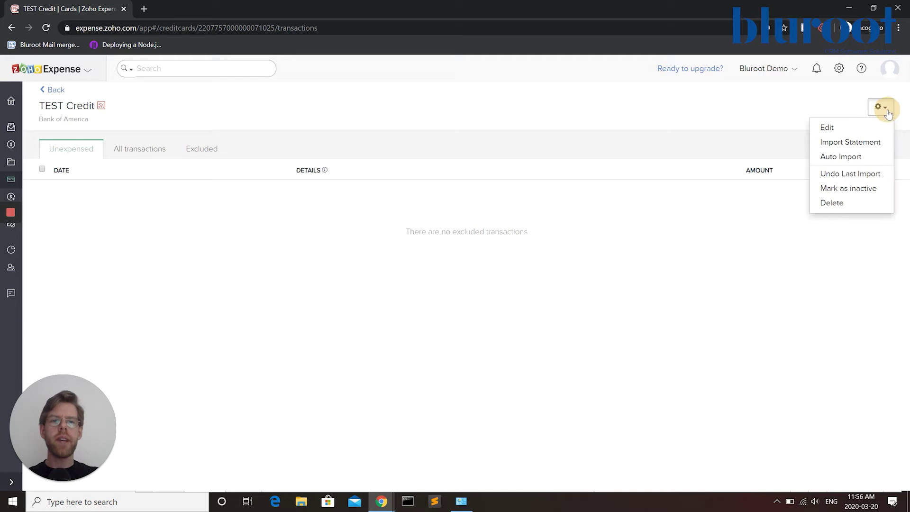
{"action": "left_click", "coordinate": [845, 206]}
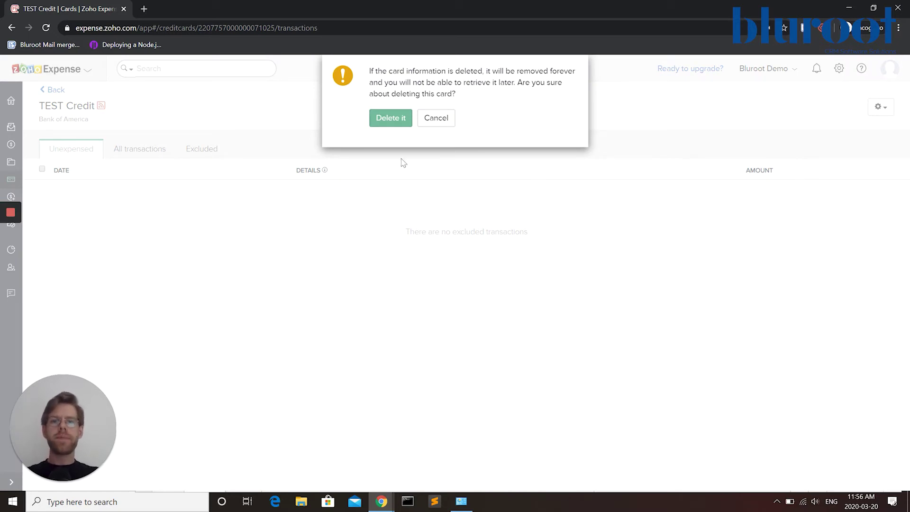
{"action": "mouse_move", "coordinate": [473, 83]}
{"action": "left_mouse_down"}
{"action": "mouse_move", "coordinate": [425, 94]}
{"action": "mouse_move", "coordinate": [389, 83]}
{"action": "left_mouse_up"}
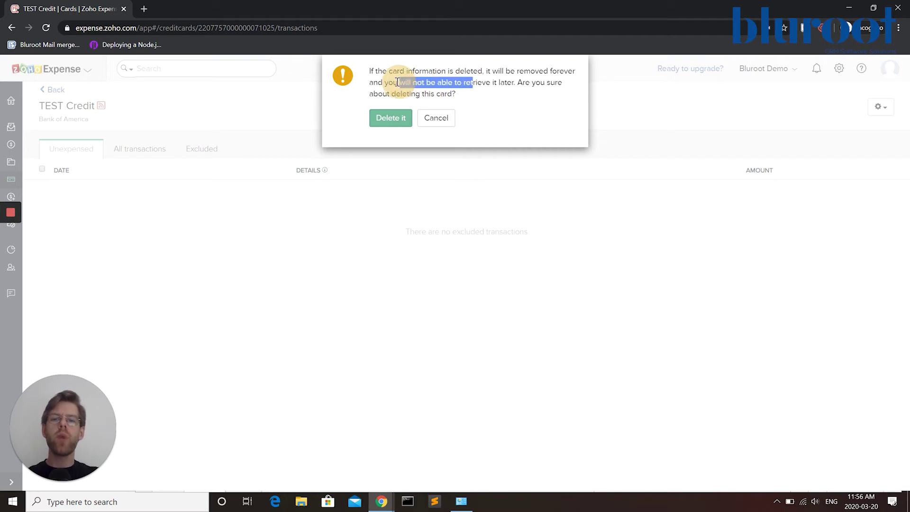
{"action": "left_click", "coordinate": [516, 83]}
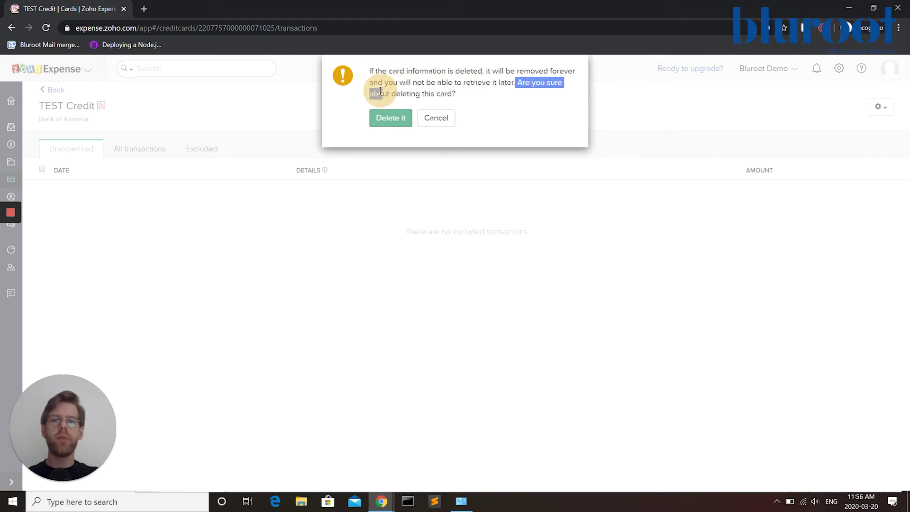
{"action": "left_click_drag", "start_coordinate": [517, 83], "coordinate": [374, 83]}
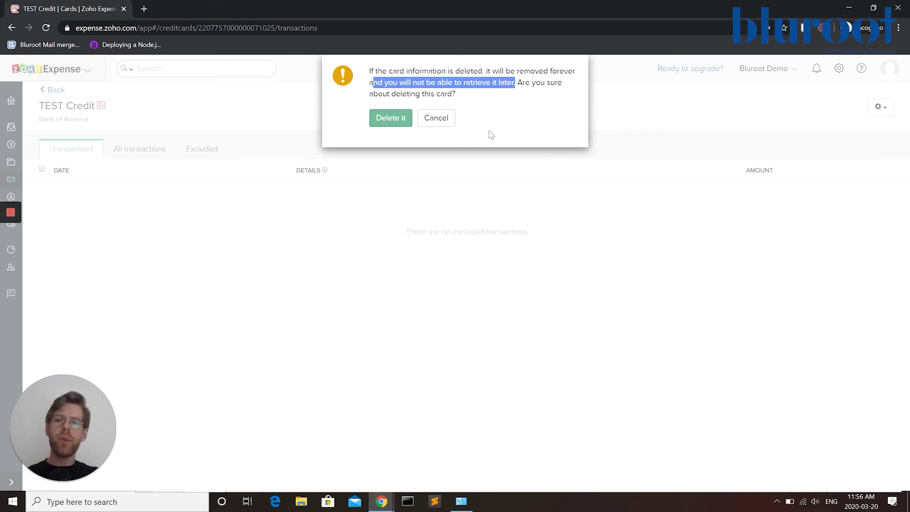
{"action": "left_click", "coordinate": [397, 119]}
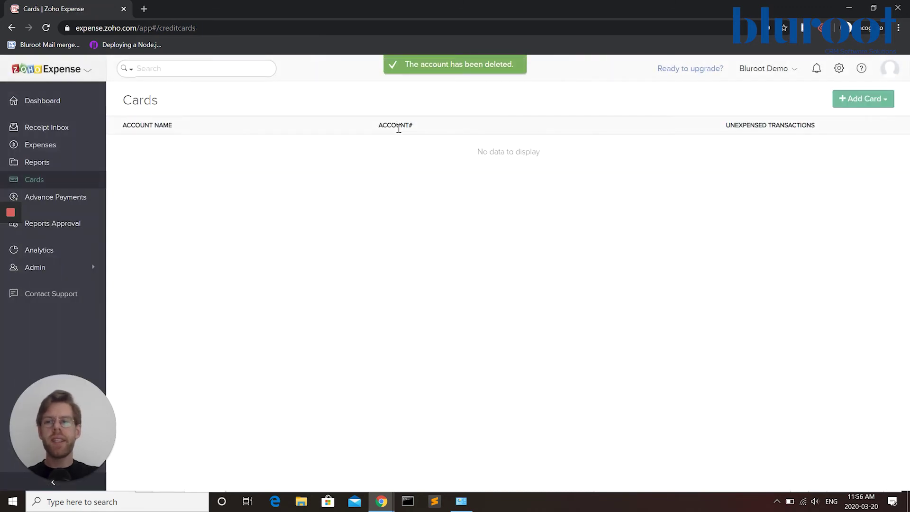